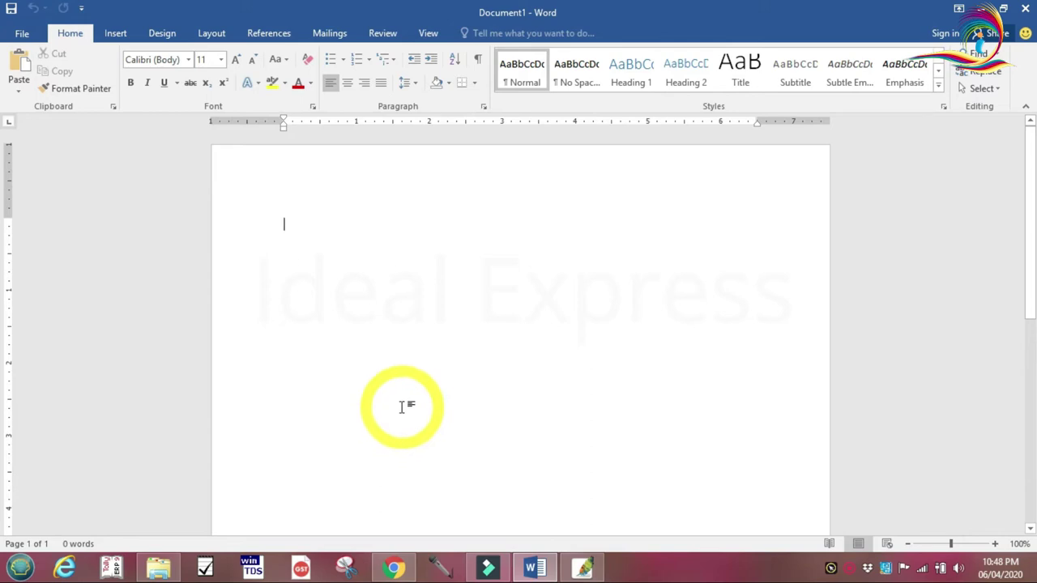
- Show the Layout tab's preset Margins gallery for the page
left_click(212, 35)
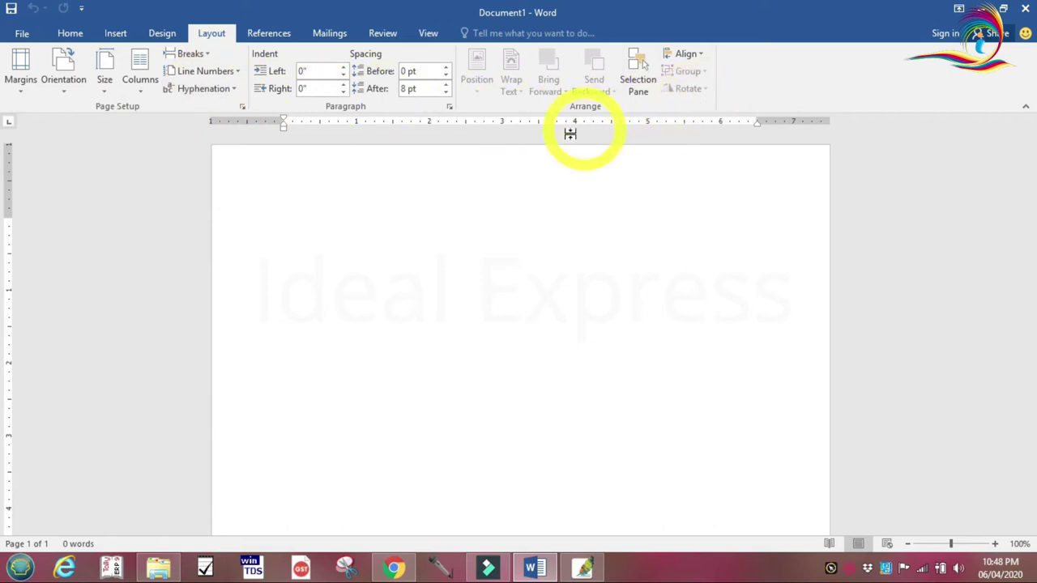
left_click(19, 80)
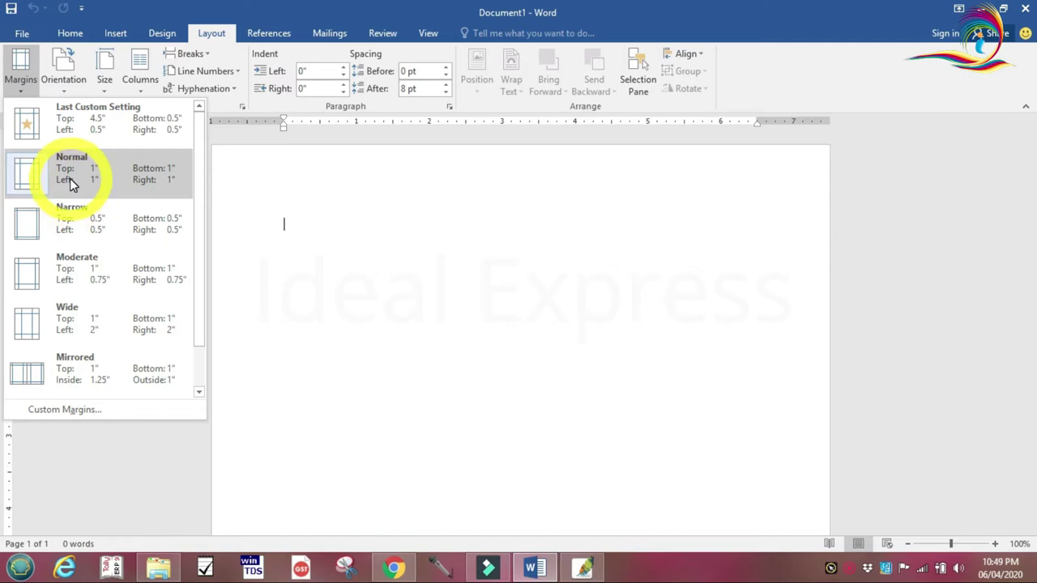
- Open the Page Setup dialog through Custom Margins, showing 1" margins and Portrait orientation
left_click(65, 410)
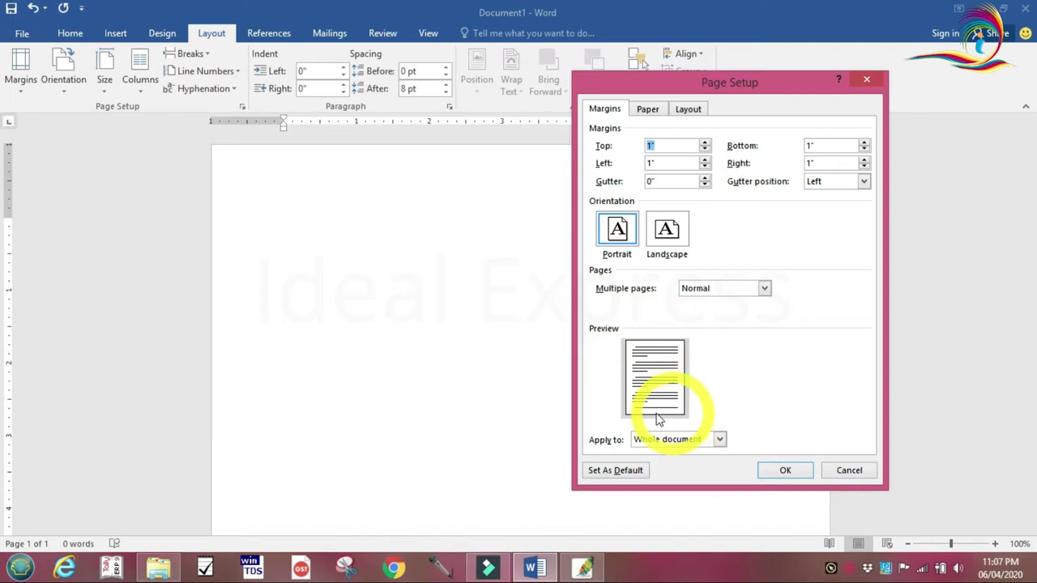
- Try Landscape, then keep Portrait orientation and move to the Paper size settings
left_click(668, 243)
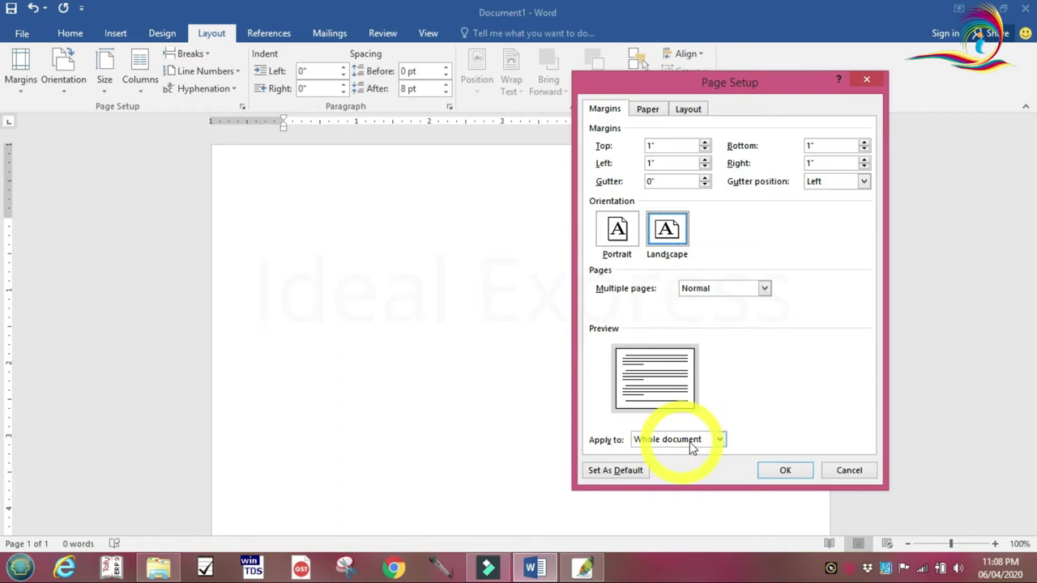
left_click(720, 440)
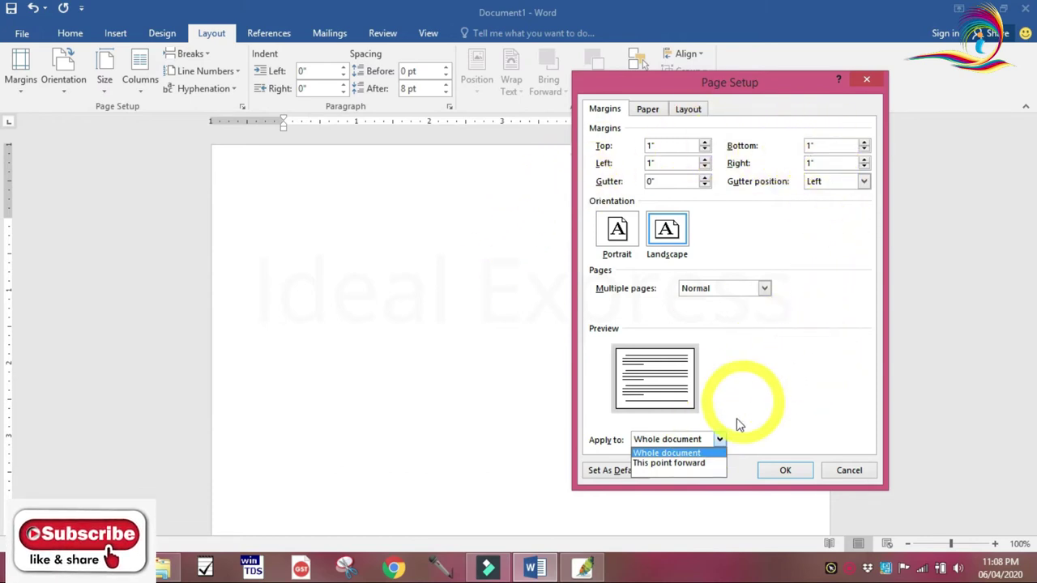
left_click(621, 229)
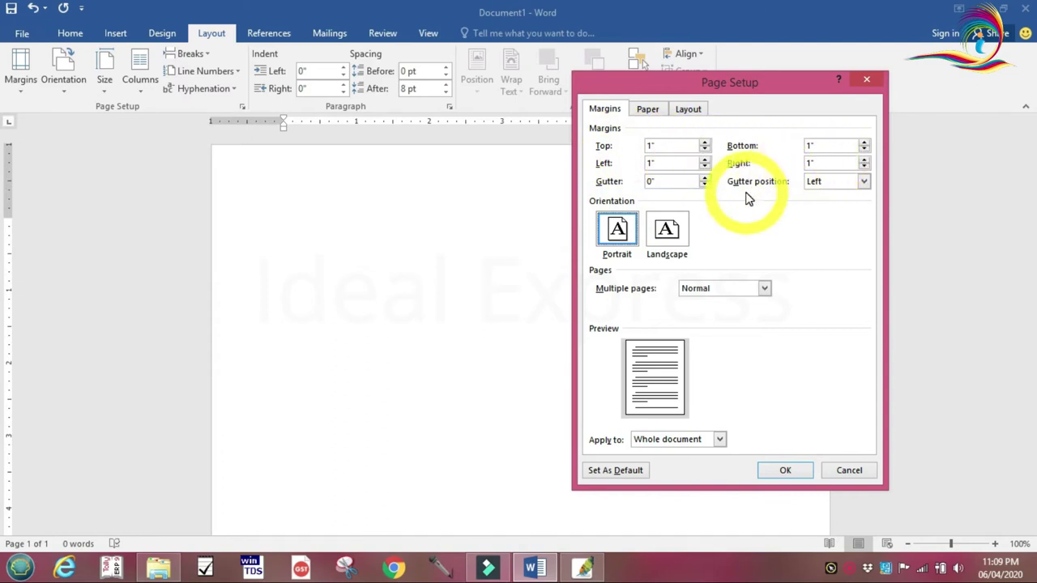
left_click(622, 232)
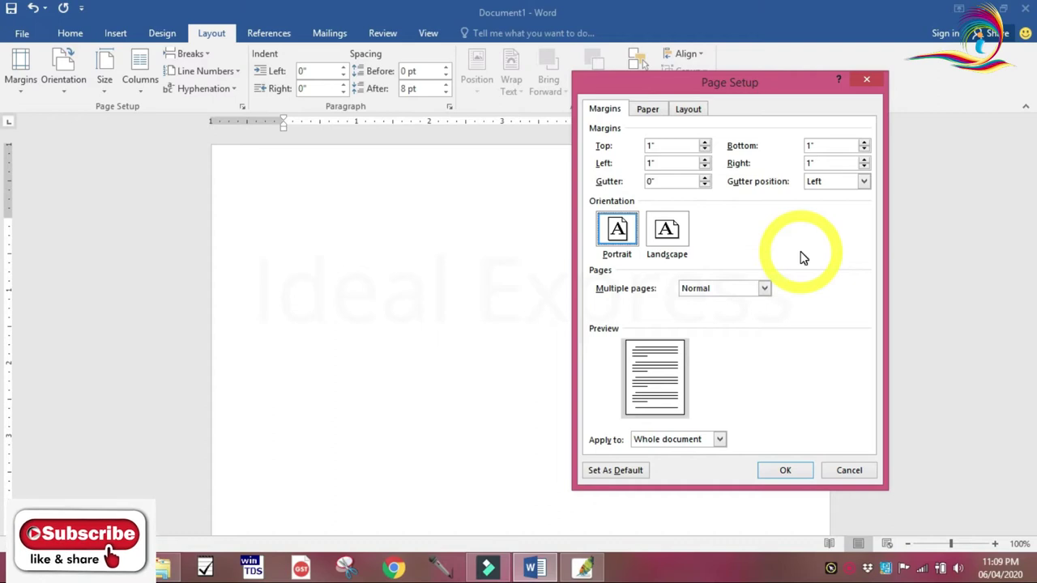
left_click(647, 109)
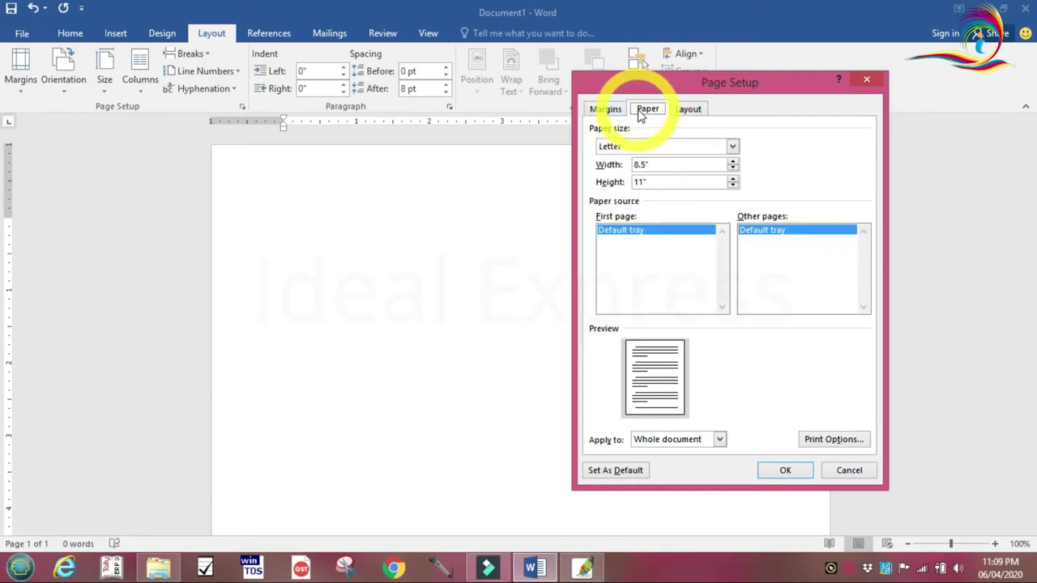
- Set the paper size to A4 (8.27" by 11.69") and apply it
left_click(607, 113)
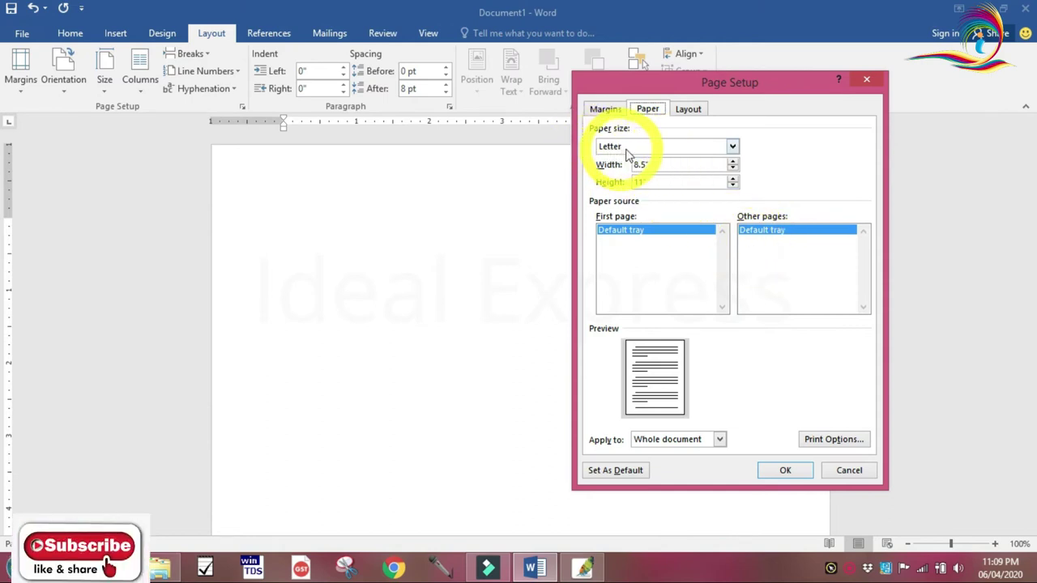
left_click(732, 147)
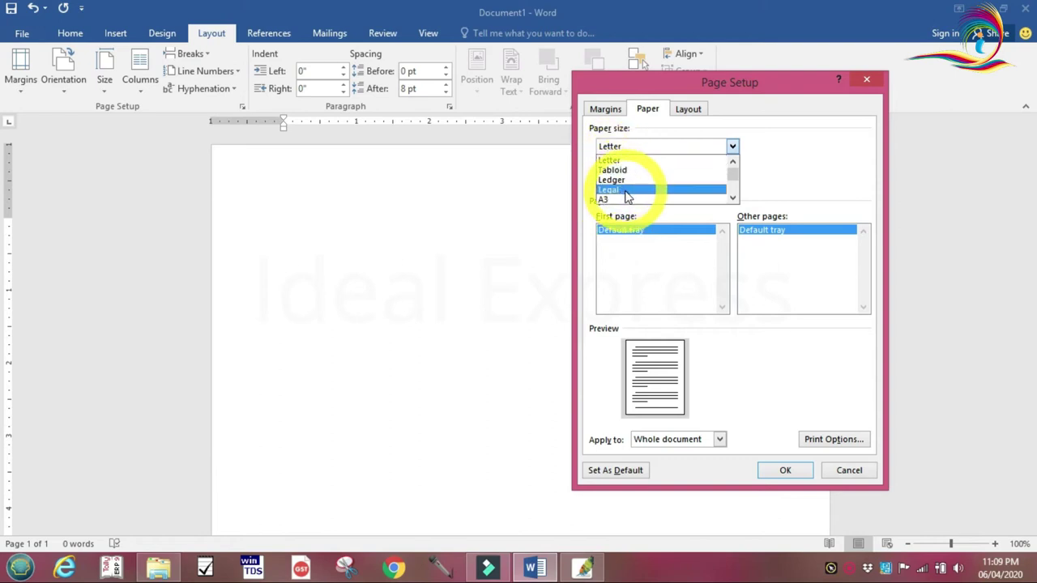
left_click(733, 200)
left_click(733, 200)
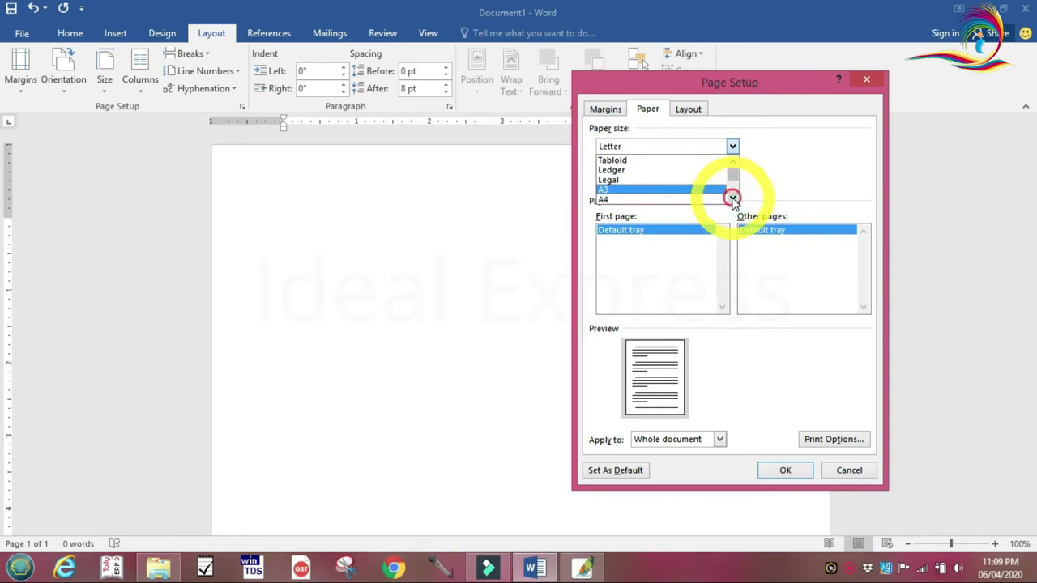
left_click(733, 200)
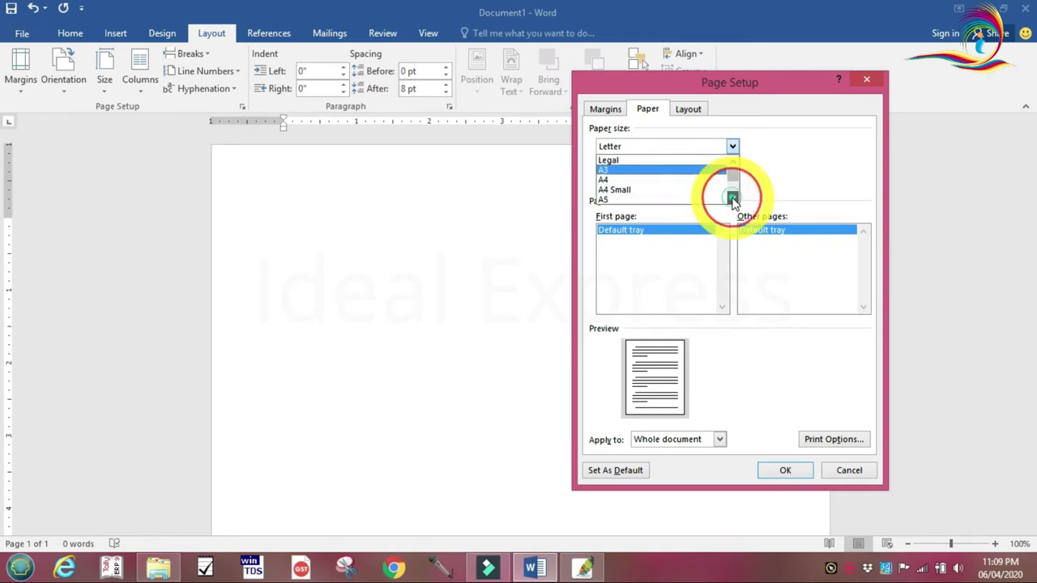
left_click(616, 181)
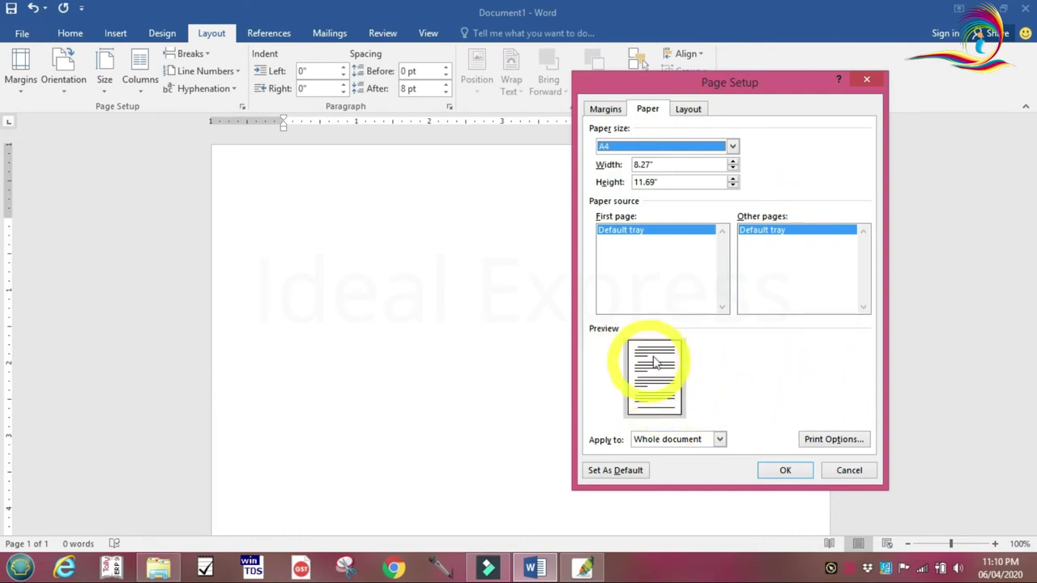
left_click(785, 473)
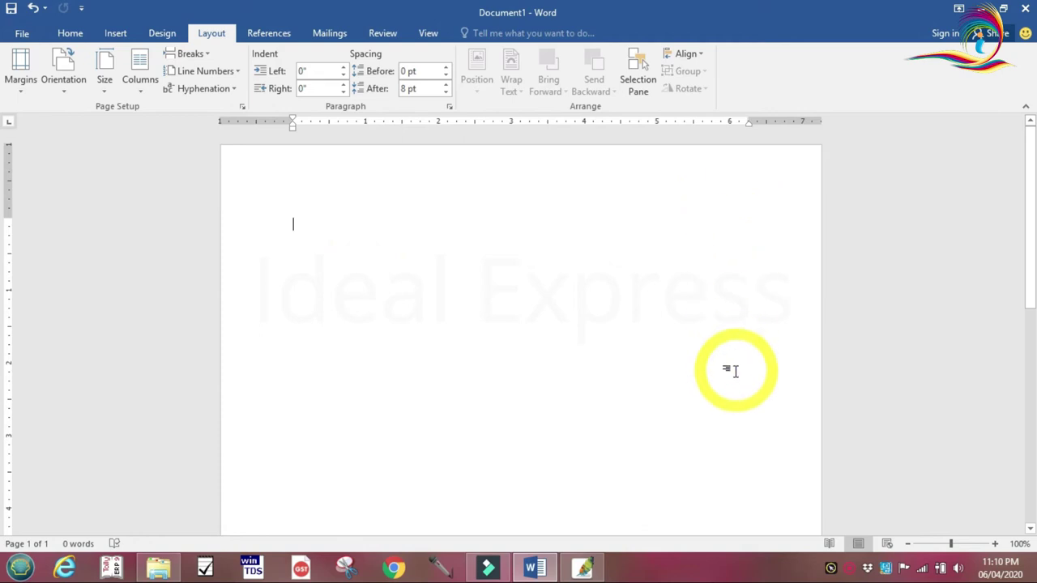
type("Ghghg hg hjghghj g  ggjh gjh jh")
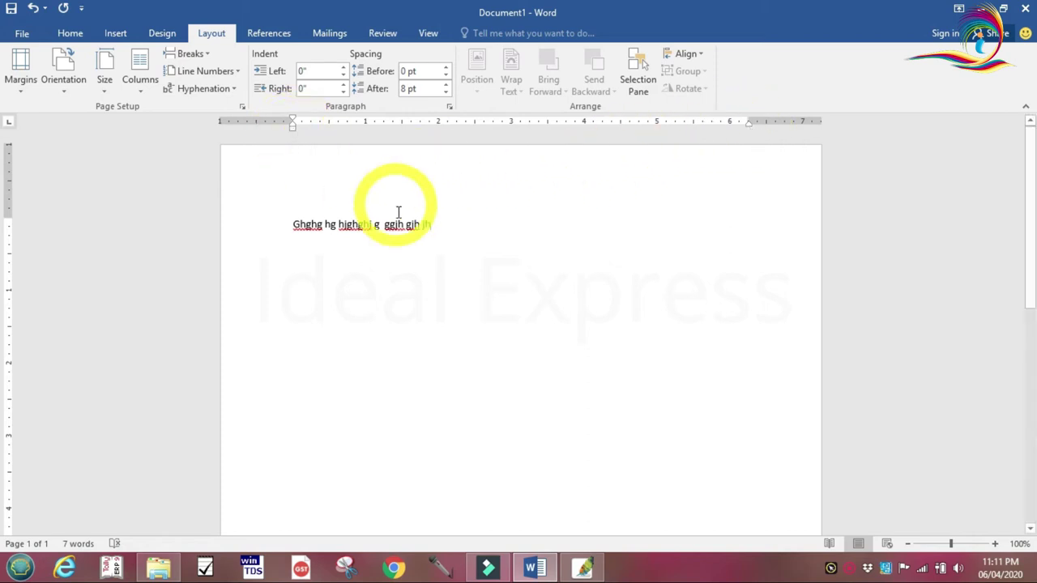
left_click_drag(442, 224, 285, 230)
key("Delete")
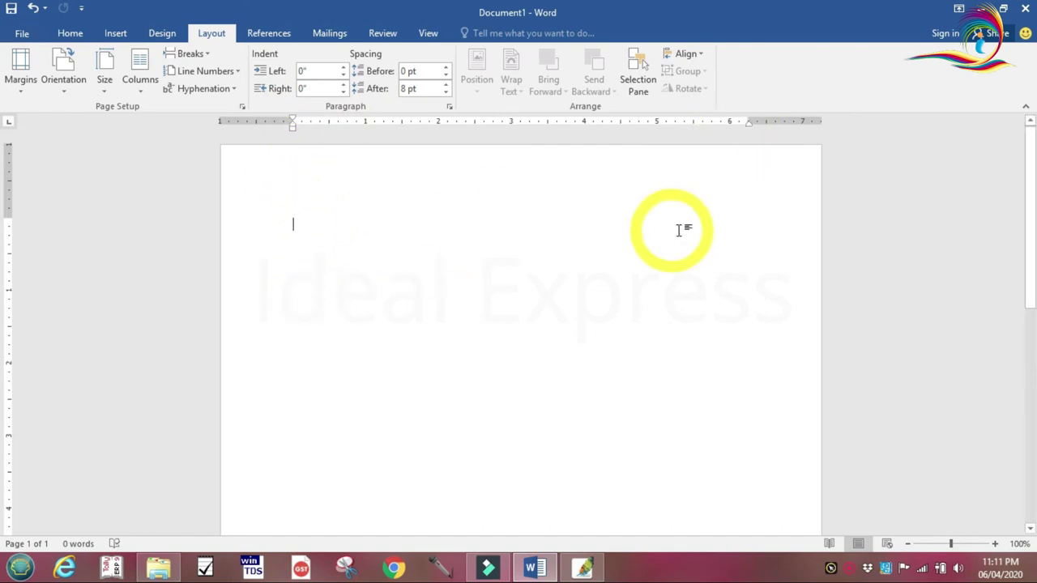
- Add 'gjhg hghghj' to the paragraph and start a new paragraph below
type("gjhg hghghj hghg hjghj")
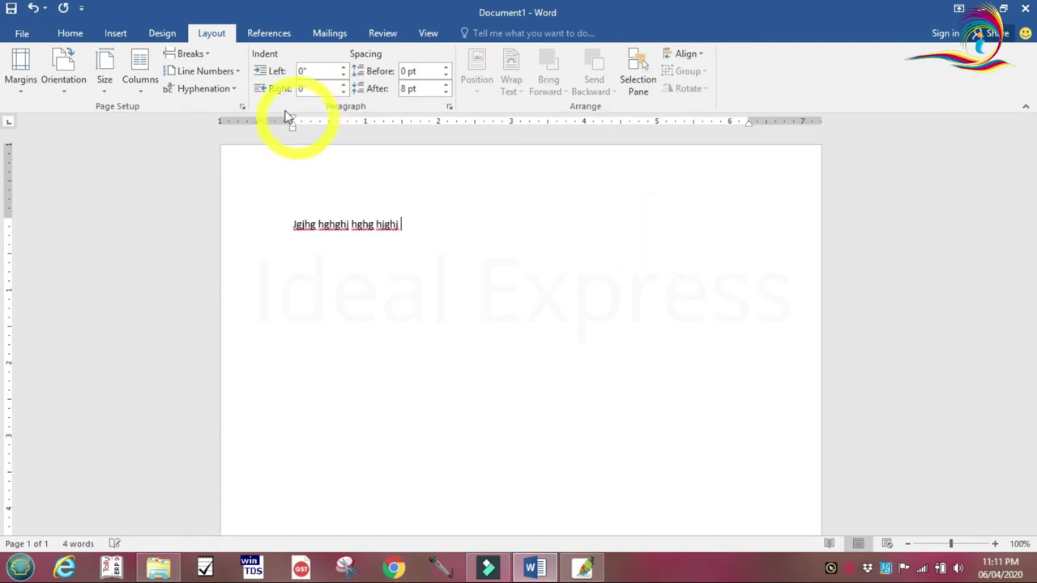
double_click(286, 218)
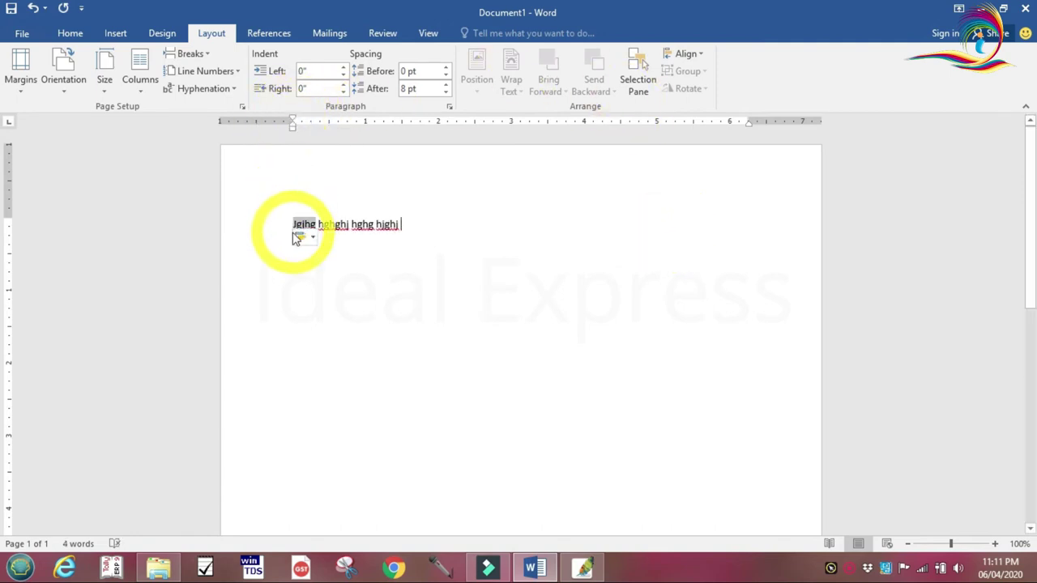
left_click(627, 227)
key("Return")
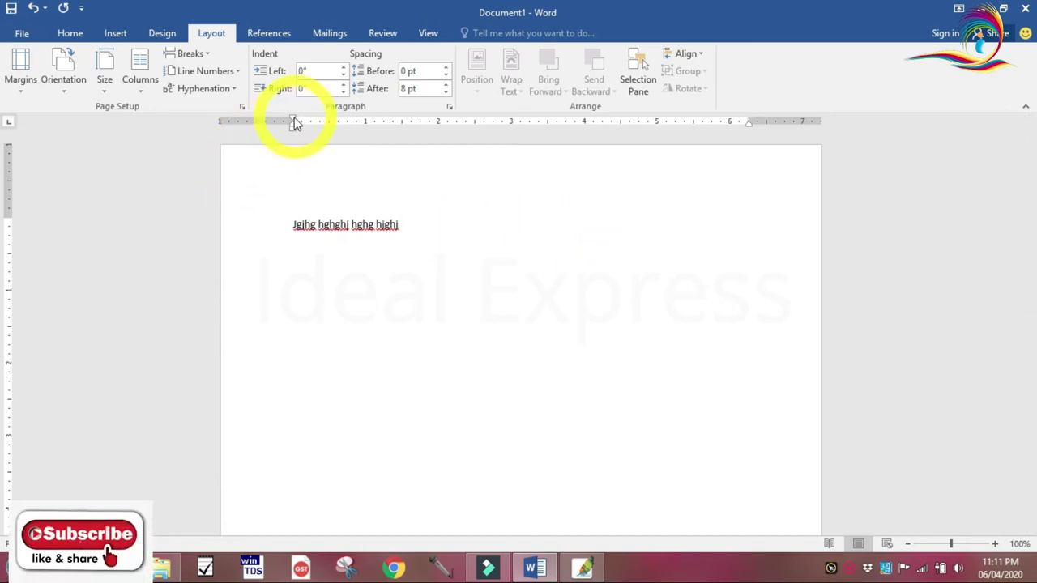
- Indent the new paragraph's first and wrapped lines on the ruler and type its sample text
left_click_drag(294, 119, 325, 126)
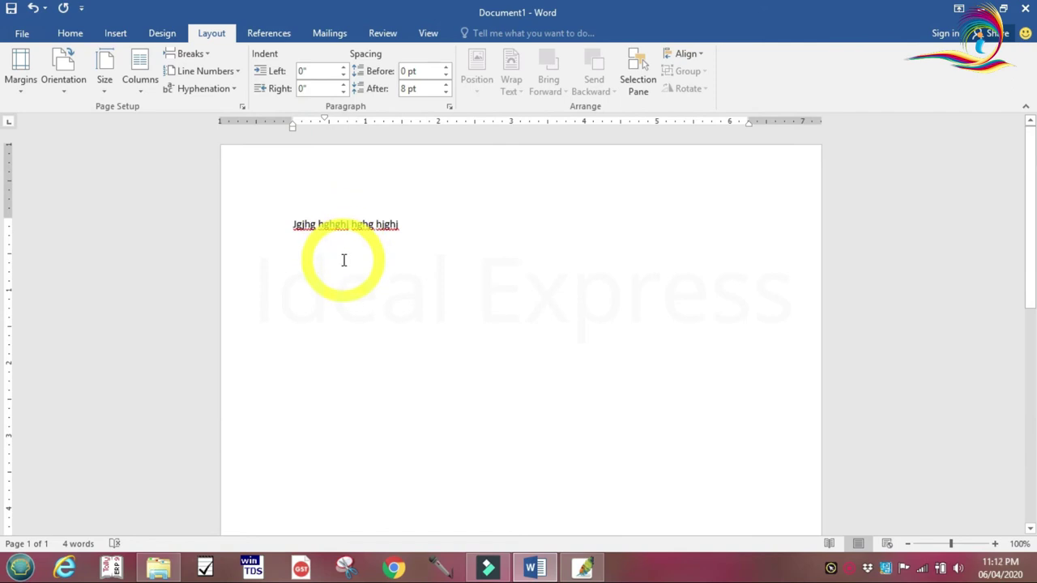
type("Jgj")
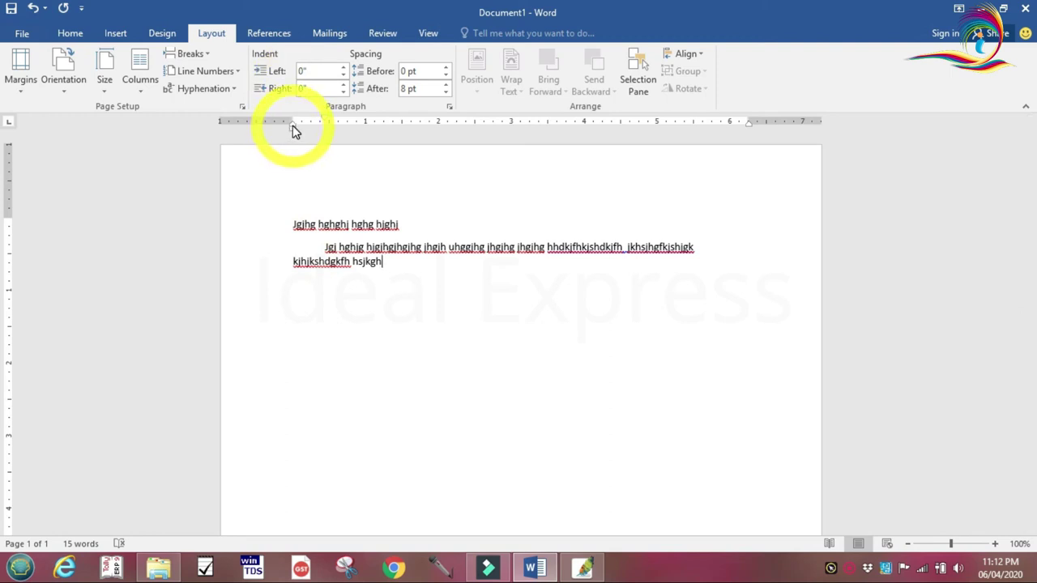
left_click(293, 266)
left_click_drag(292, 124, 351, 127)
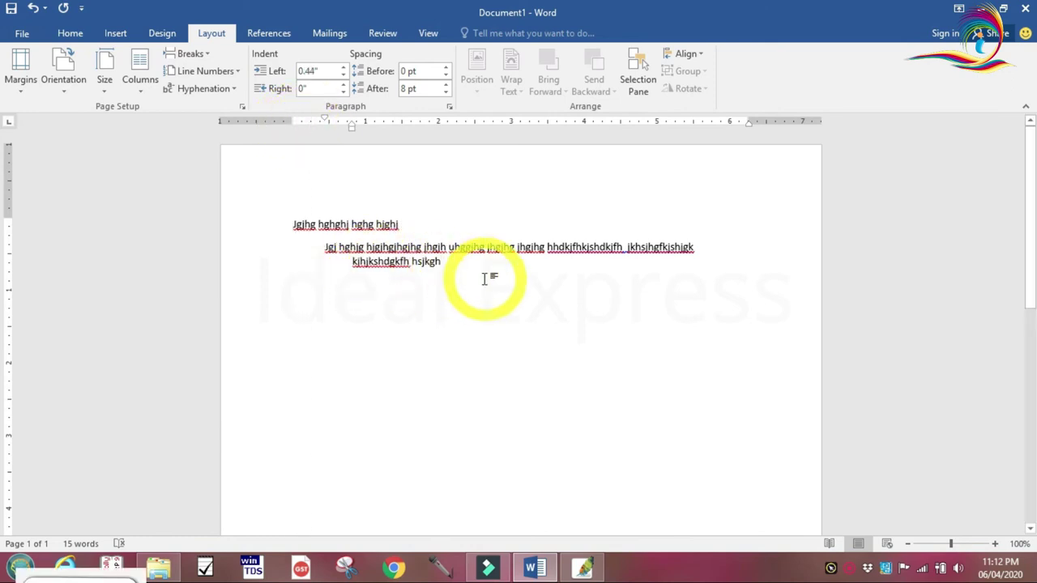
type("ghjhg")
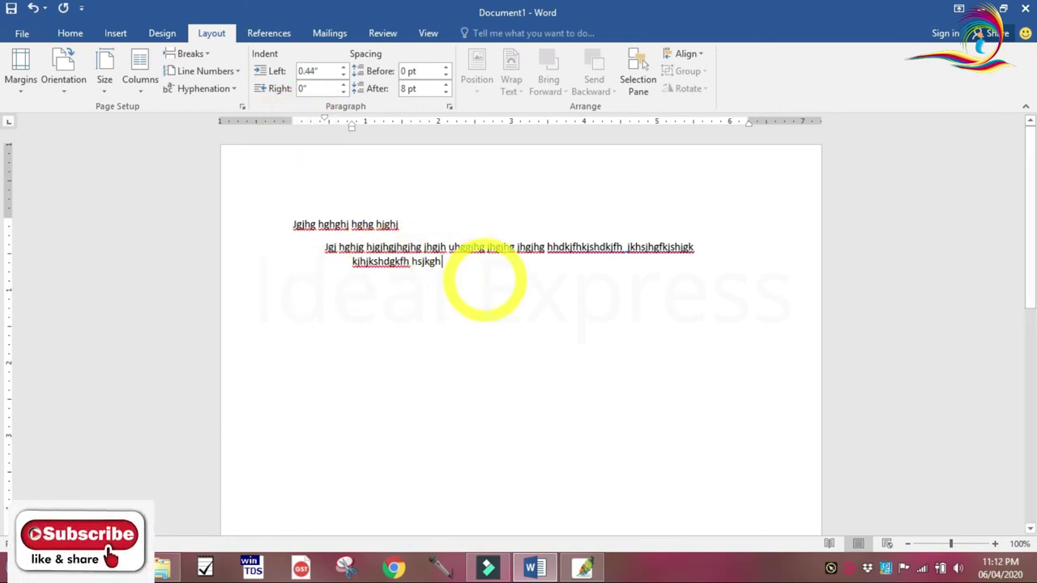
type("h gjhgjh gjhgjhgjhg hjghjgjh")
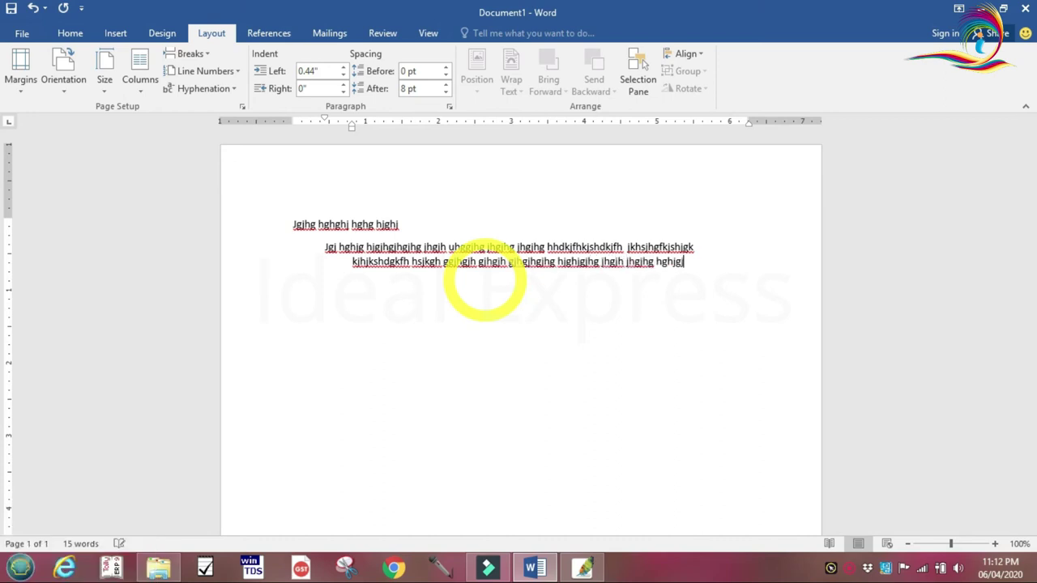
type("hjghj")
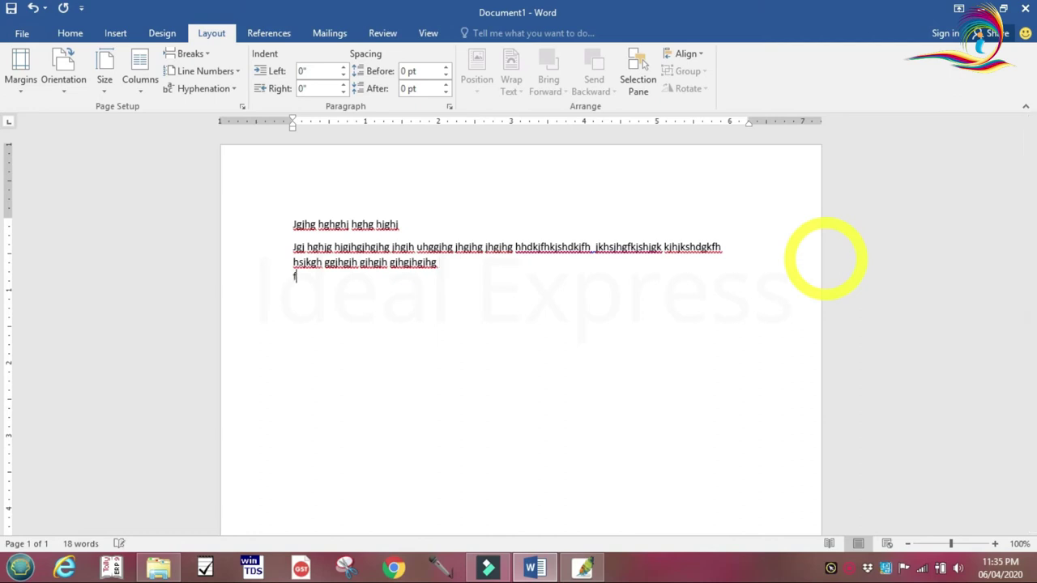
- Type 'fghfhg fghfhgf hgfghf gfhgf hfhgf h' and select the three body paragraphs
type("fghfhg fghfhgf hgfghf gfhgf hfhgf hgf fhfhgf fhjf fhjfhjgfjhf jhfgj fhf ffhjf hjfjhf hjhjj jkhjkj")
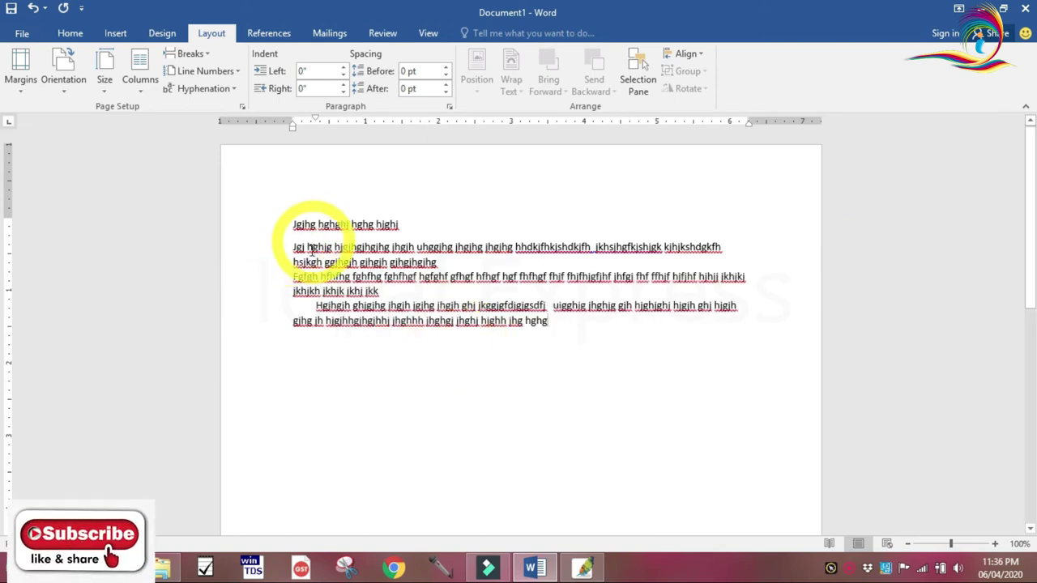
left_click_drag(294, 248, 556, 321)
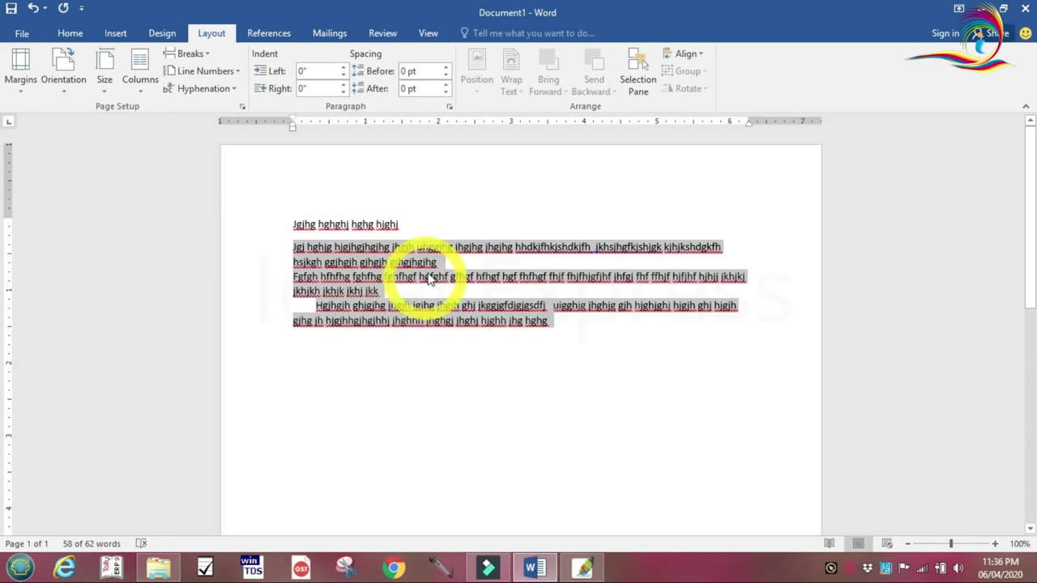
left_click(445, 72)
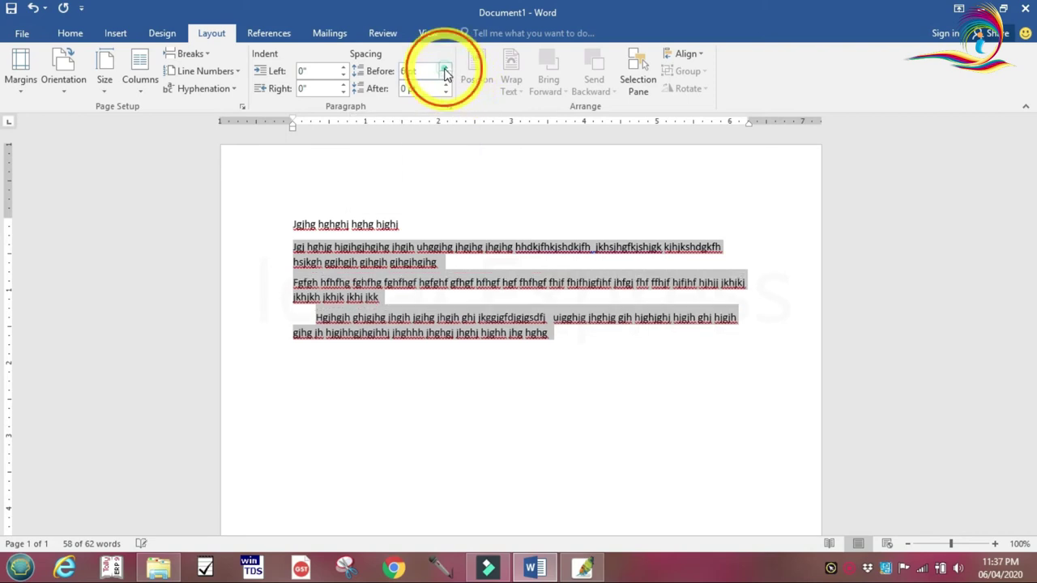
left_click(445, 72)
left_click(445, 73)
left_click(445, 75)
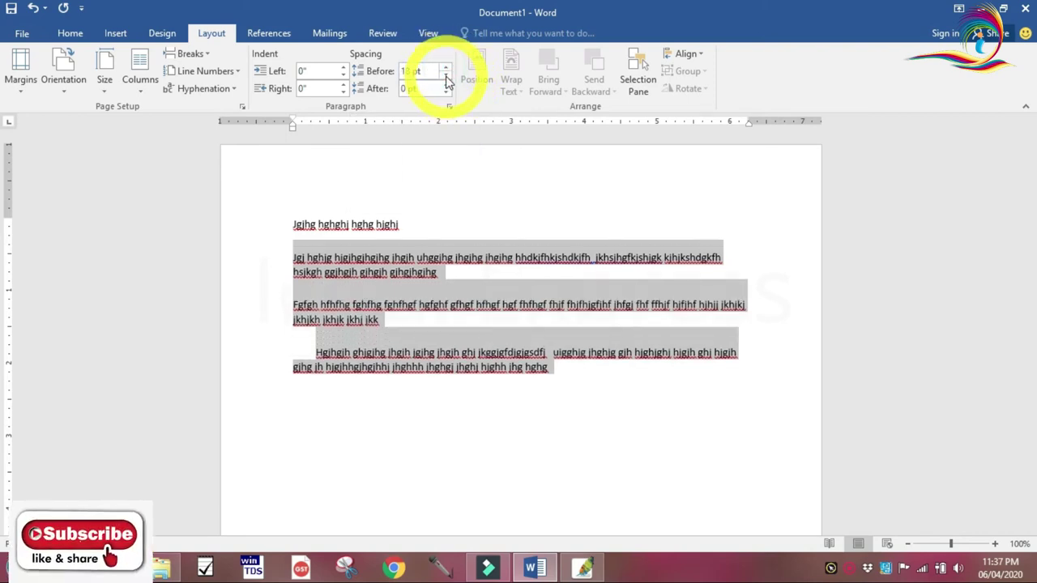
left_click(445, 76)
left_click(445, 75)
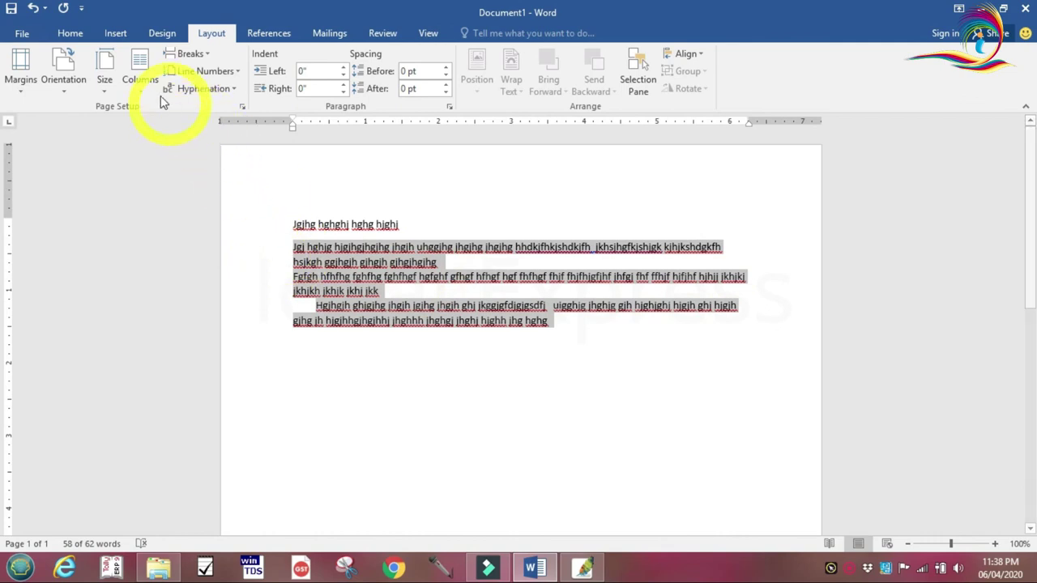
- Apply the Two-column layout to the selected body paragraphs
left_click(141, 81)
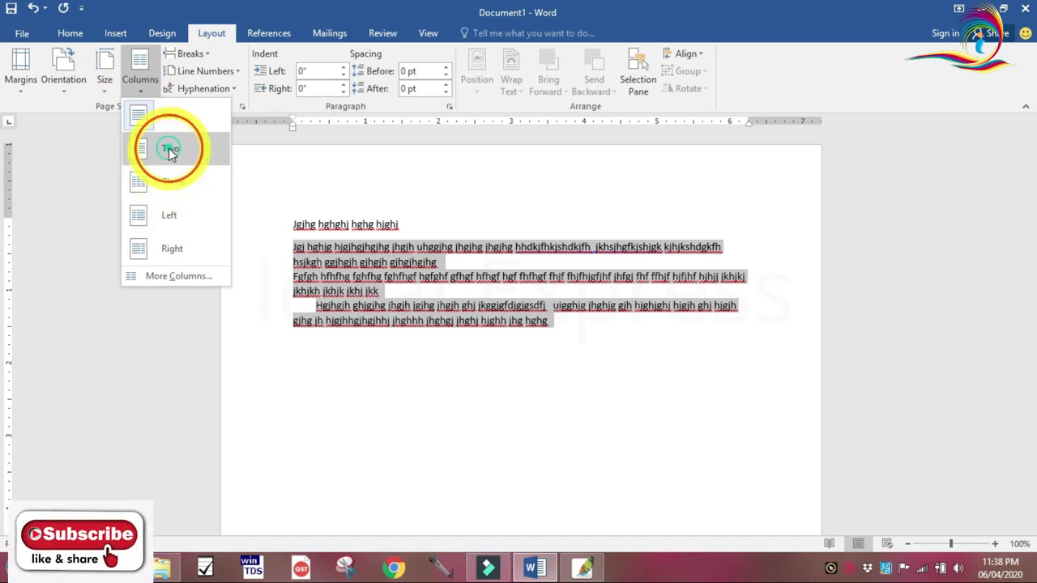
left_click(168, 149)
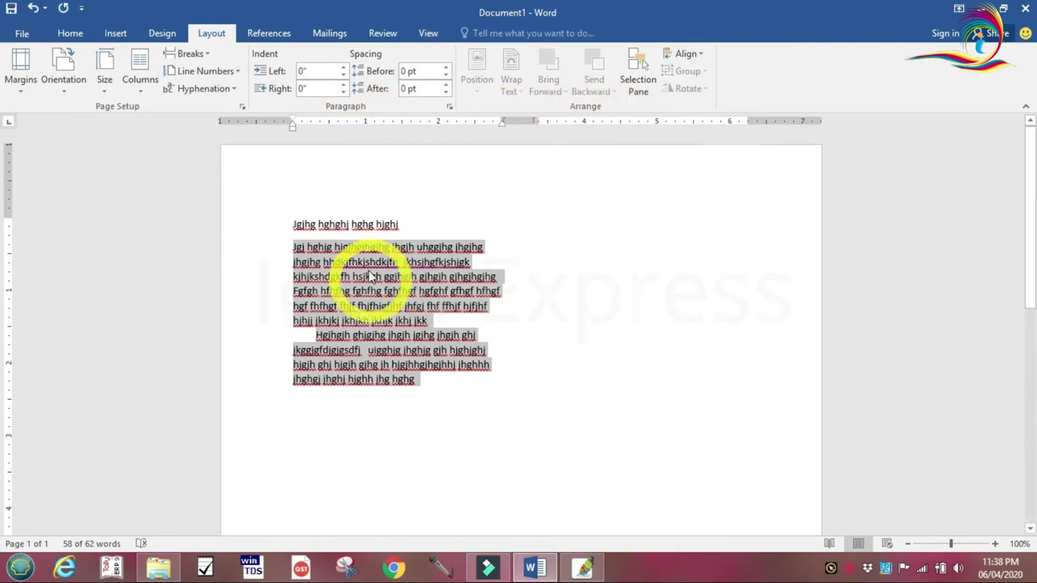
- Append 'hjkhjkhjkh jkhjk h' to the end of the last paragraph
scroll(370, 284, "down", 8)
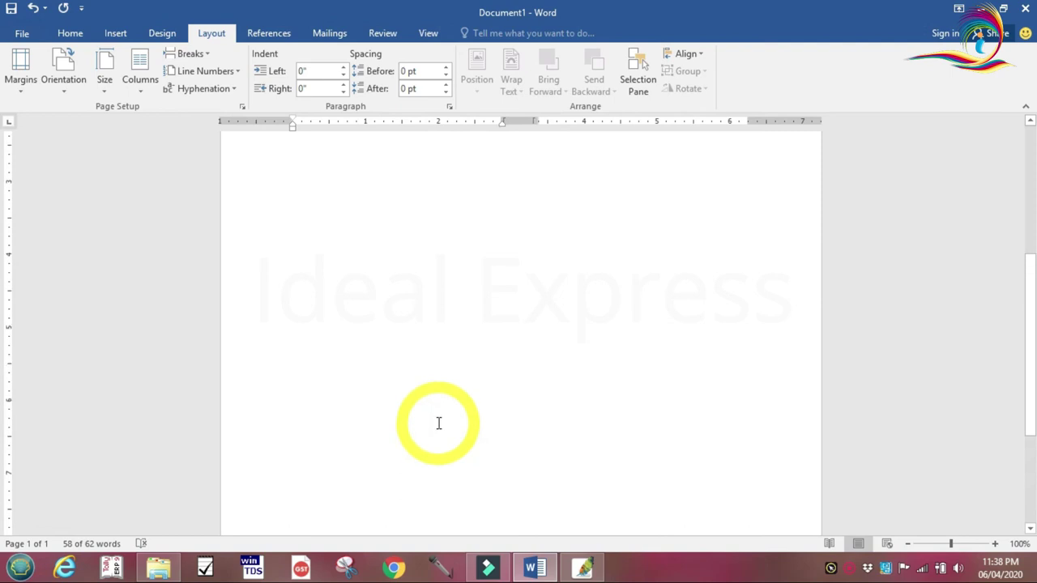
scroll(433, 417, "up", 8)
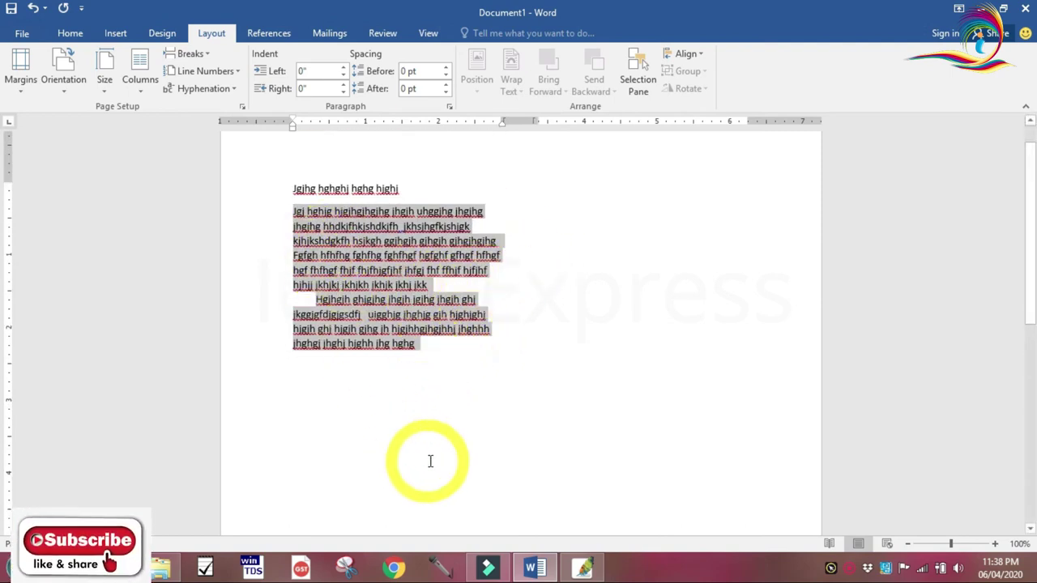
scroll(433, 454, "down", 6)
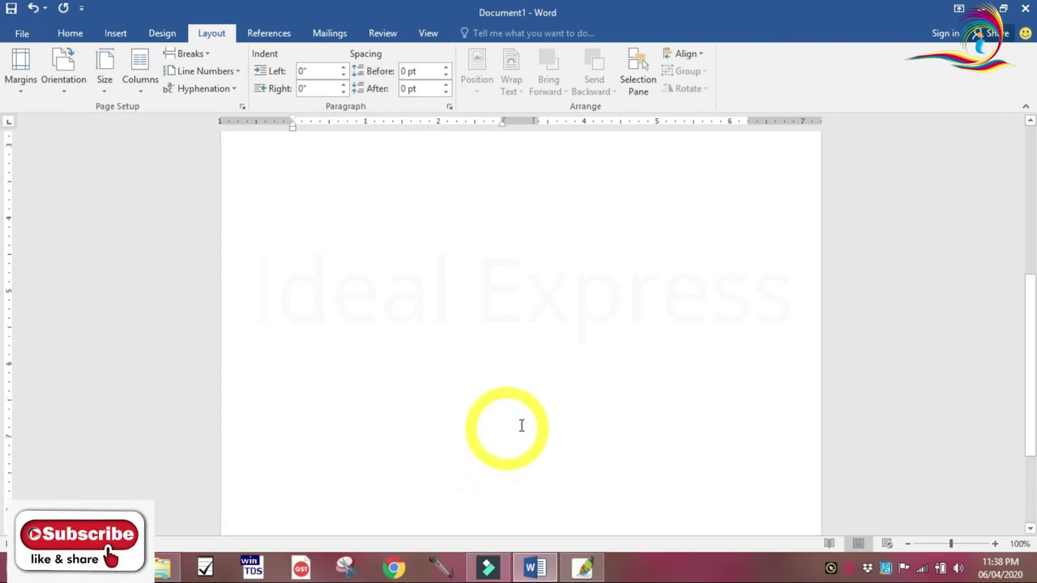
scroll(521, 424, "up", 6)
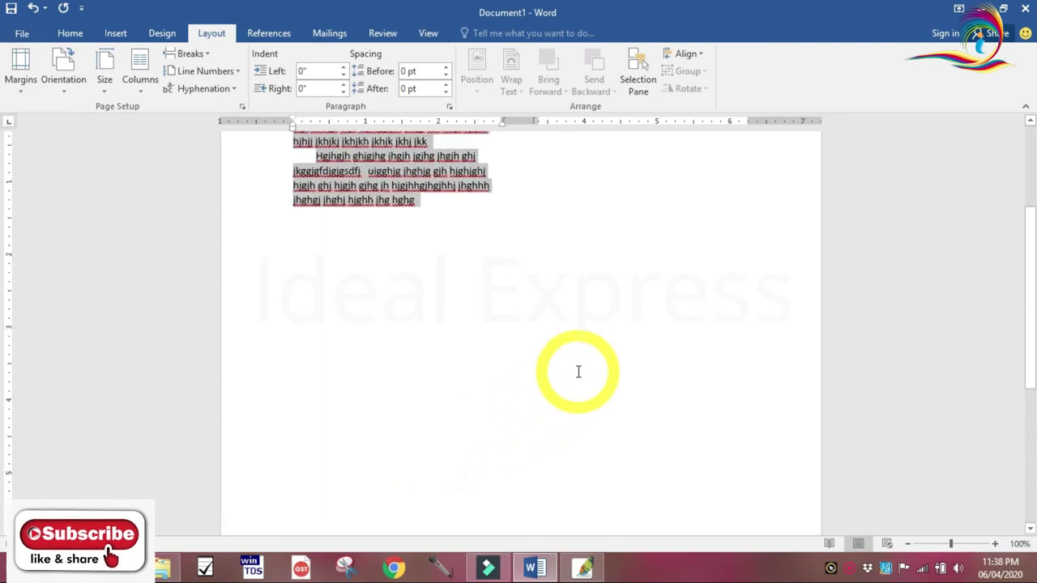
left_click(588, 232)
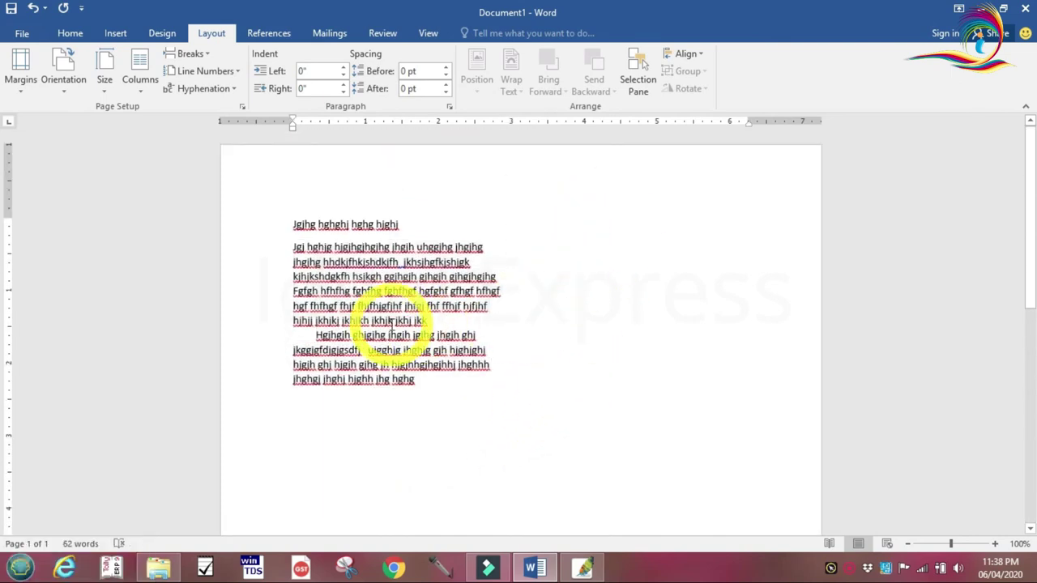
left_click(541, 418)
type("hjkhjkhjkh jkhjk h")
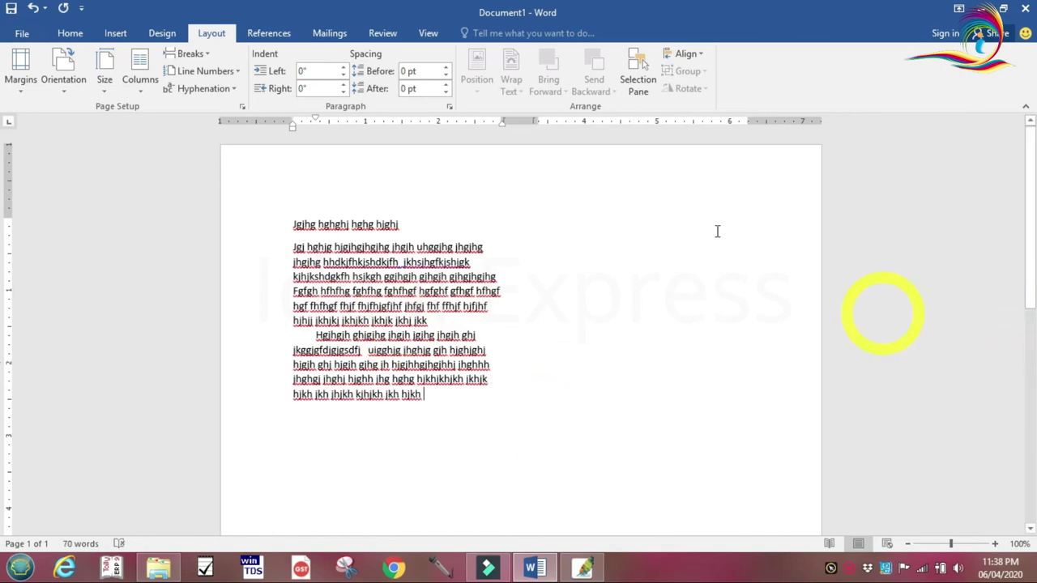
- Insert a column break and type 'fghfh fhg gfhf hgf gh hgfghfghfhg fhgf fh fhgfhgfhg' in the second column
left_click(205, 57)
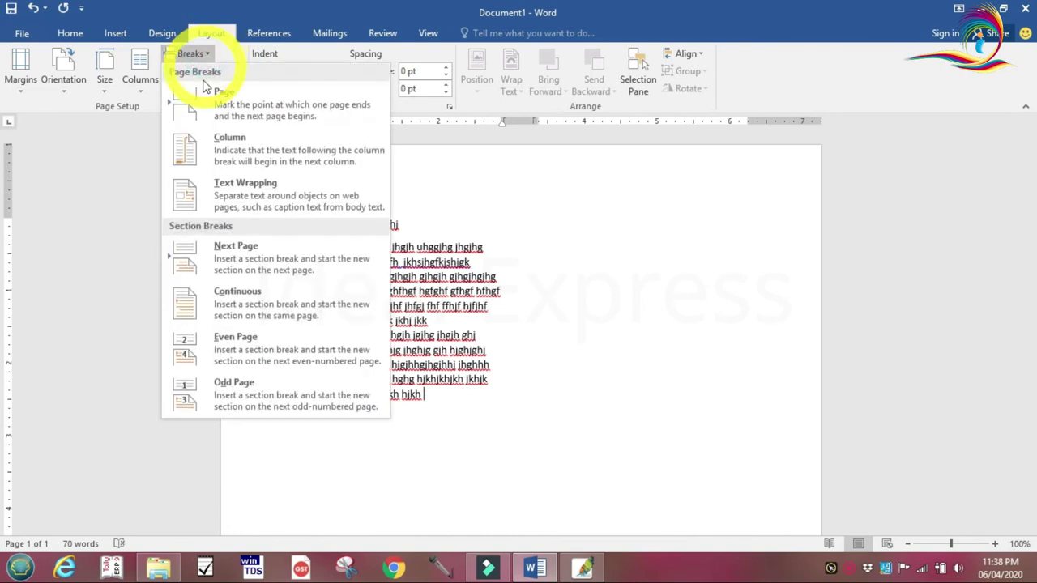
left_click(229, 148)
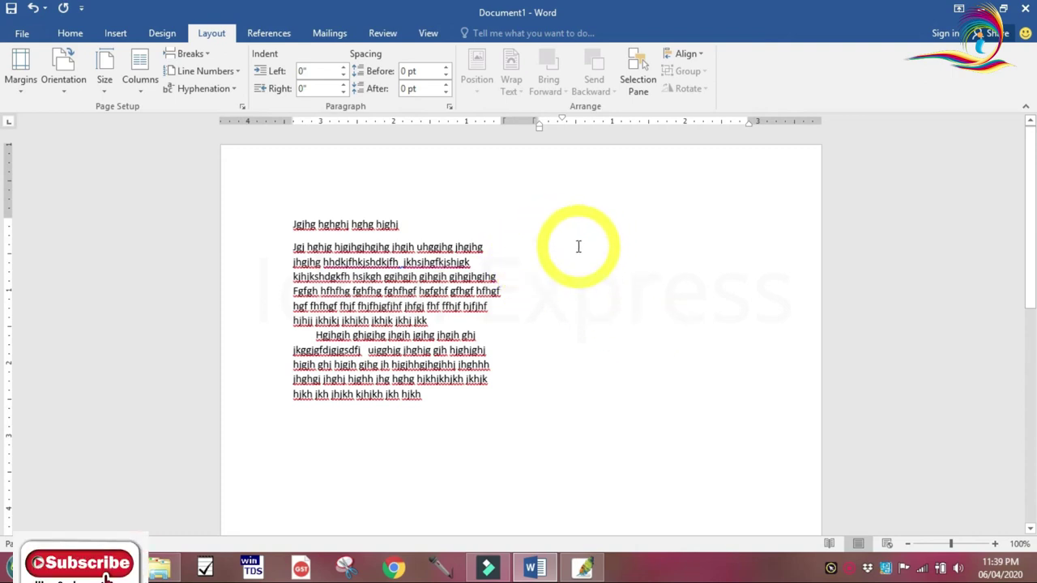
type("fghfh fhg gfhf hgf gh hgfghfghfhg f")
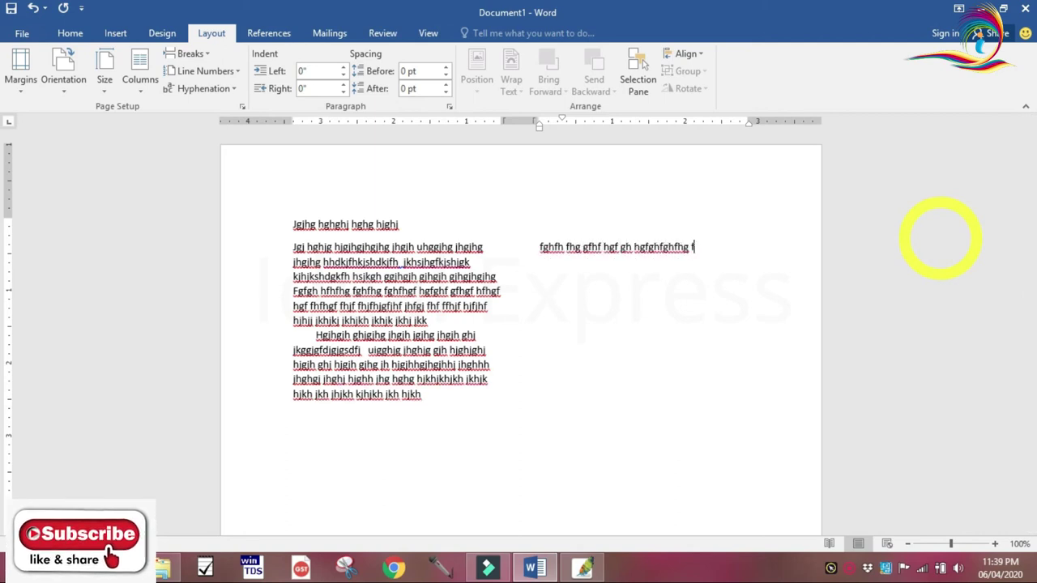
type("hgf fh fhgfhgfhg")
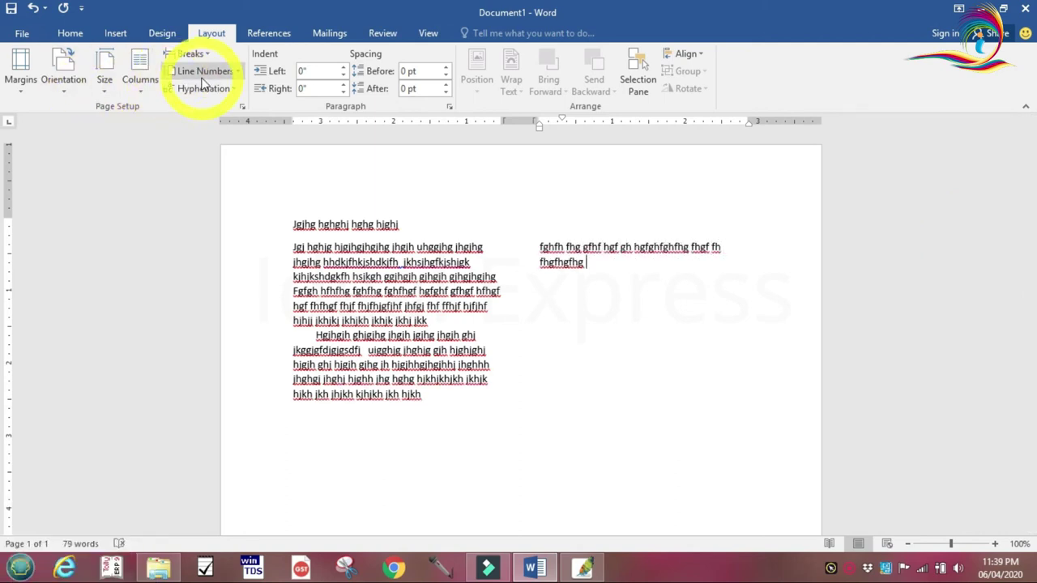